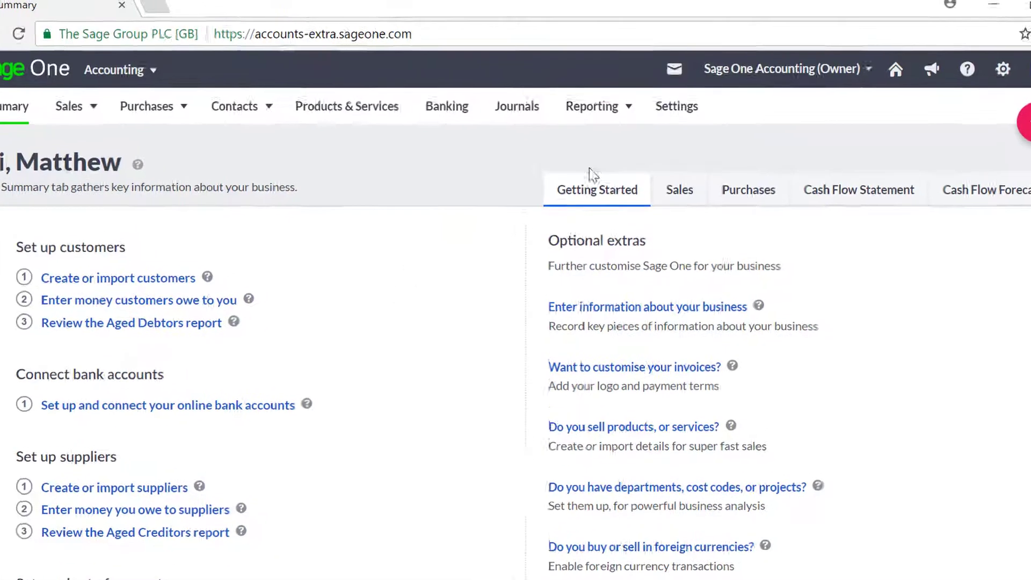
Under Settings > Logo & Document Template, select the Service-based Midnight (Service) template.
click(686, 189)
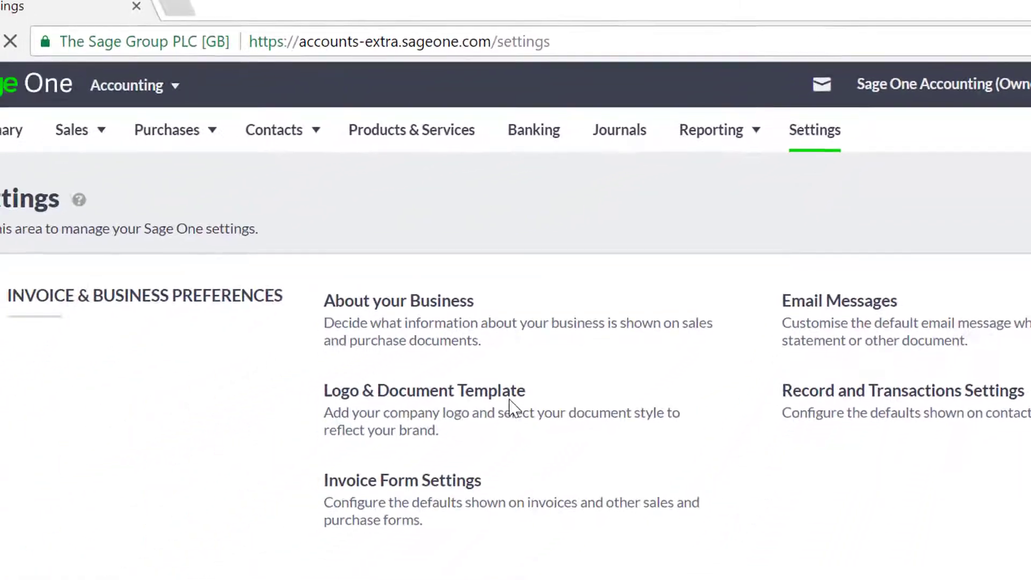
click(525, 382)
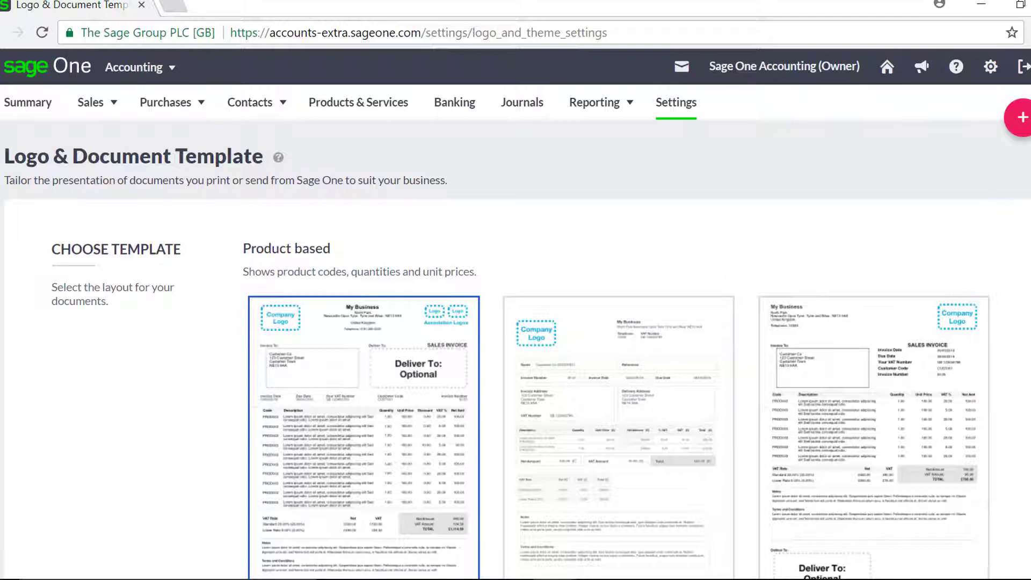
scroll(516, 349, down, 1)
scroll(516, 350, down, 2)
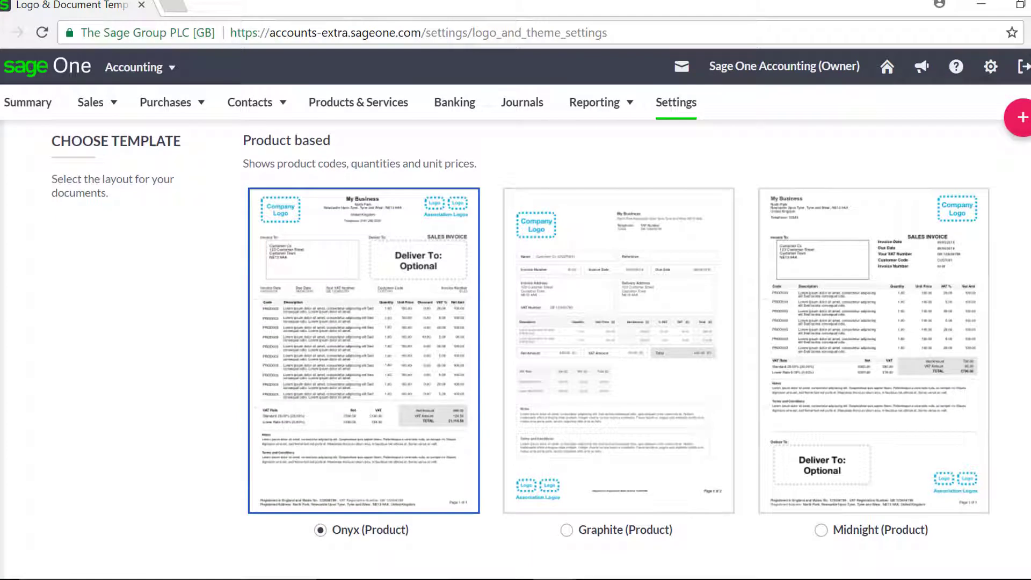
scroll(516, 350, down, 7)
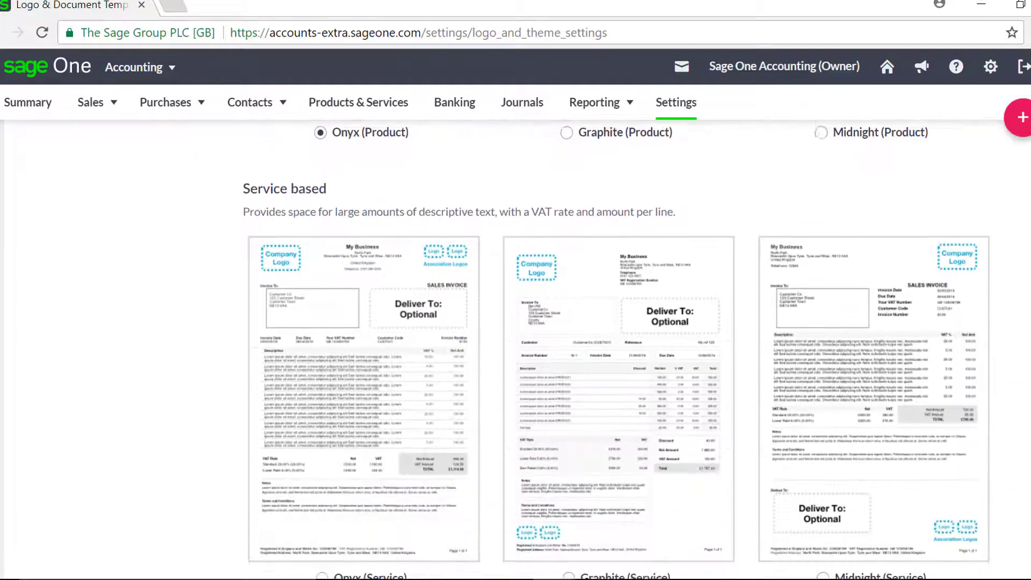
scroll(516, 350, down, 1)
click(916, 429)
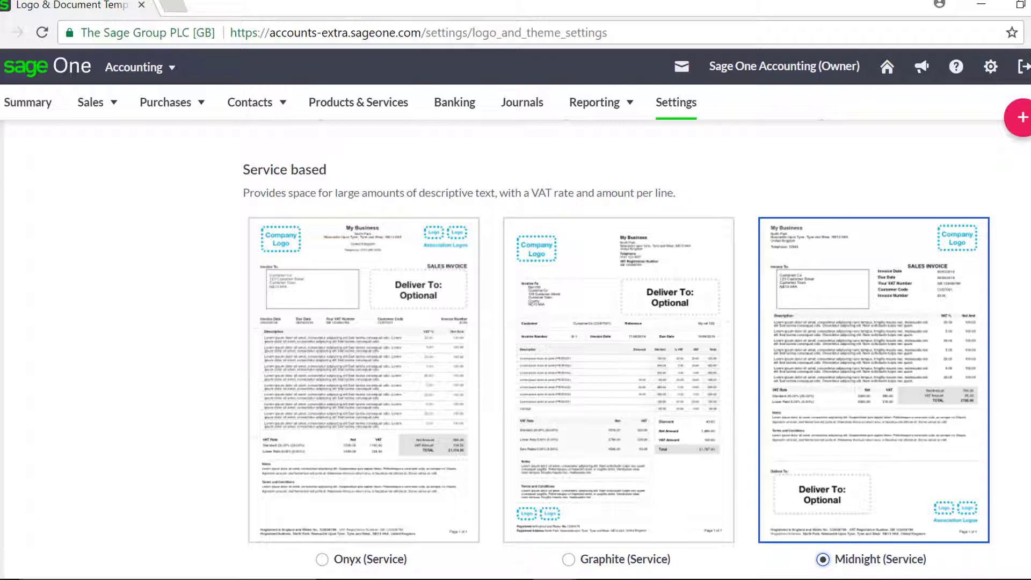
scroll(619, 349, down, 10)
scroll(524, 346, down, 2)
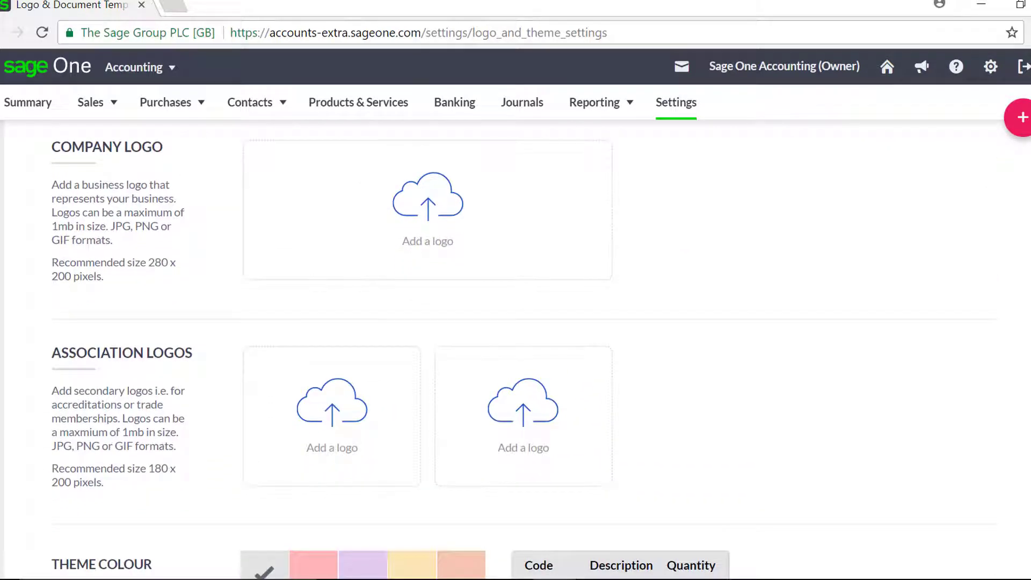
scroll(522, 360, up, 1)
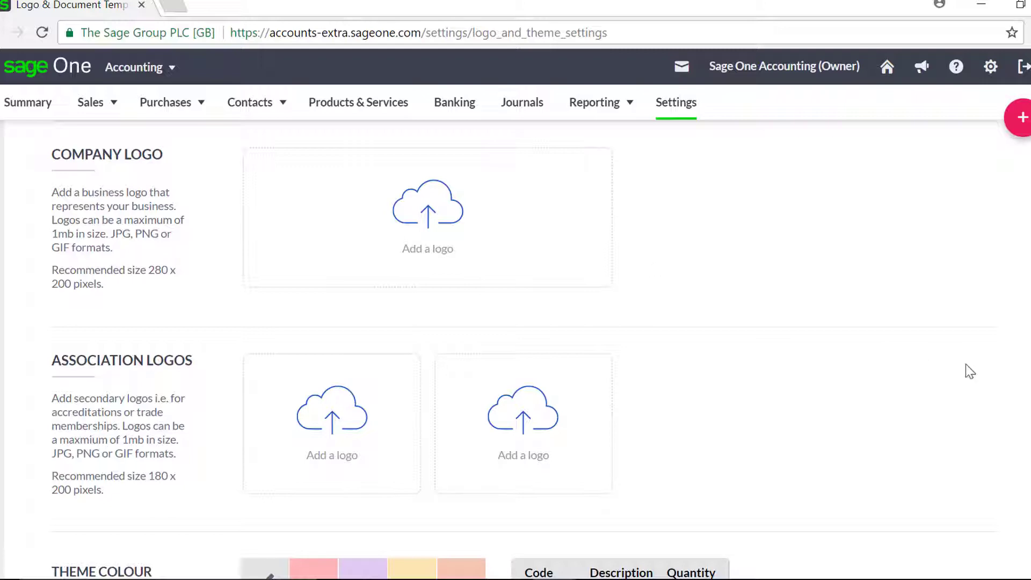
Save the Midnight (Service) template selection, then go to Invoice Form Settings.
scroll(541, 350, down, 6)
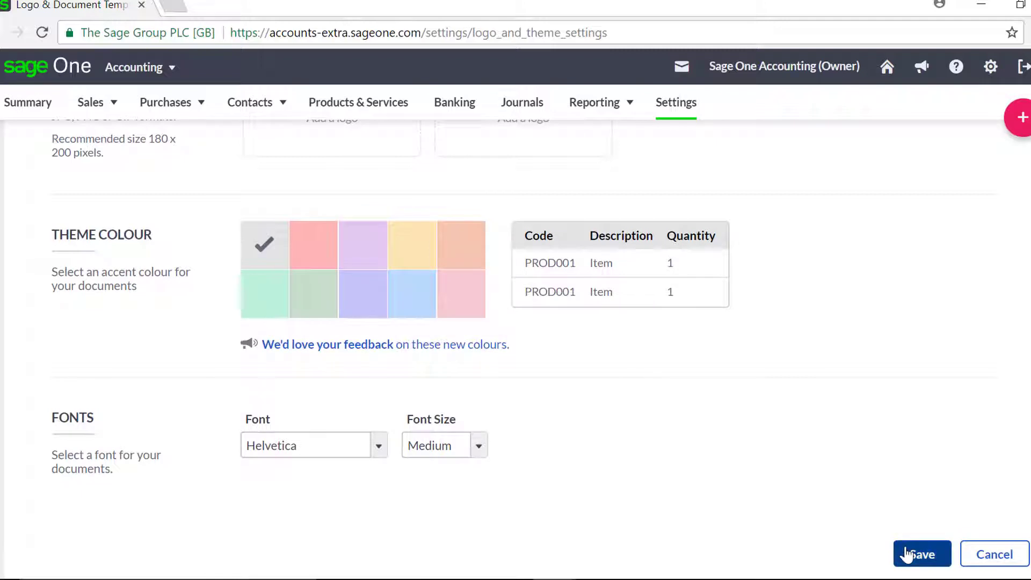
click(905, 553)
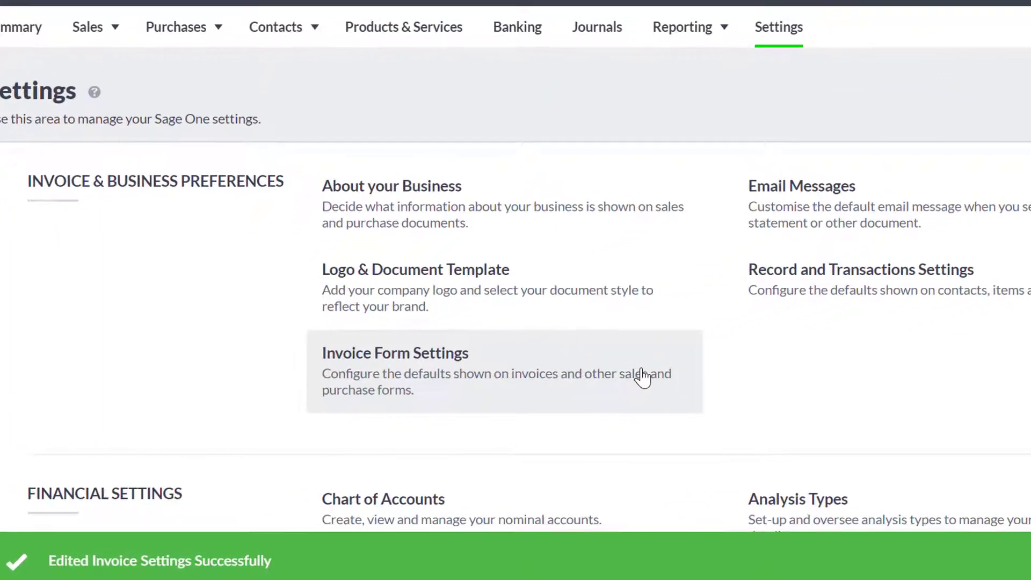
click(760, 344)
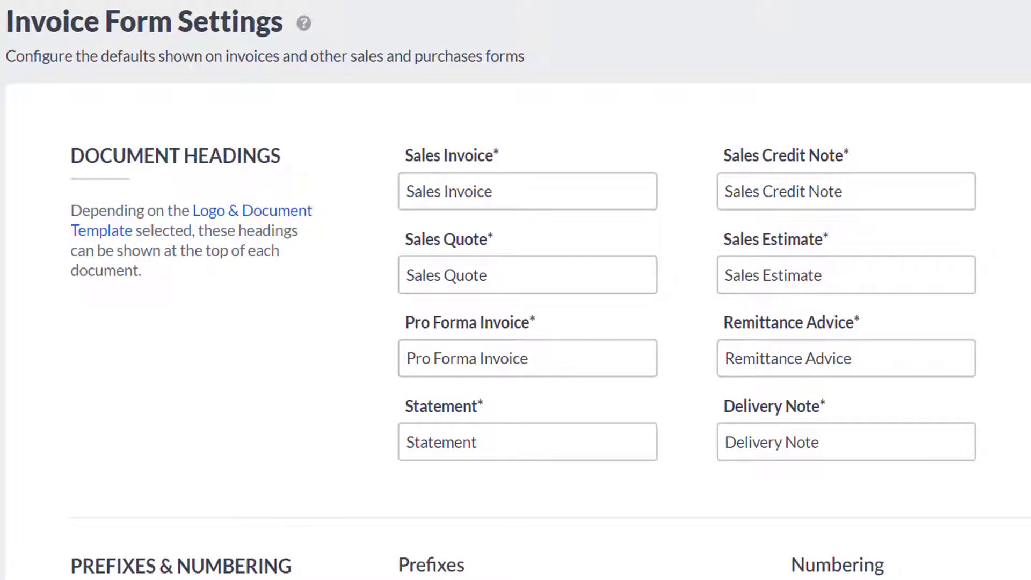
Change Next Invoice Number under Prefixes & Numbering to 100.
scroll(516, 290, down, 5)
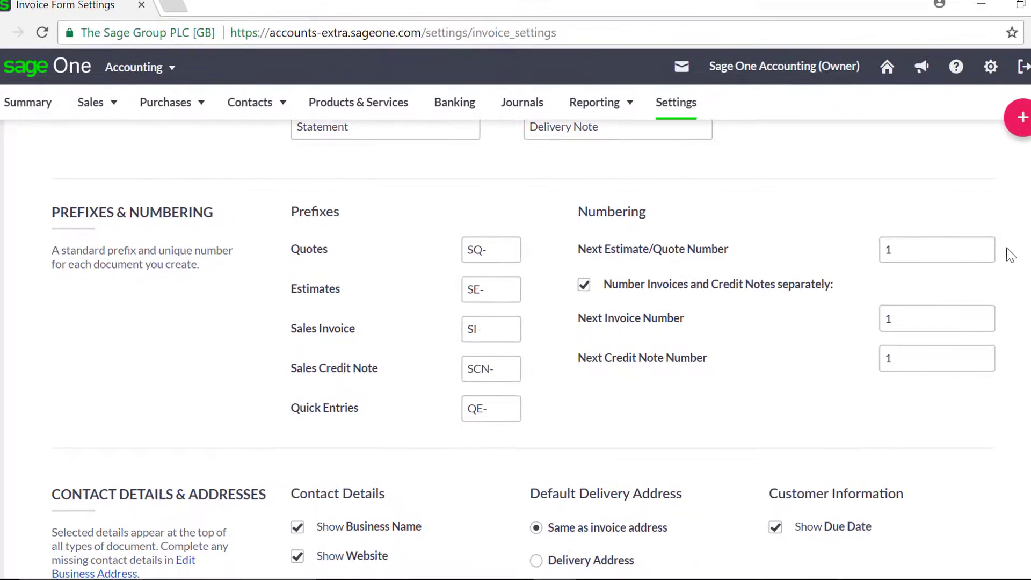
click(939, 321)
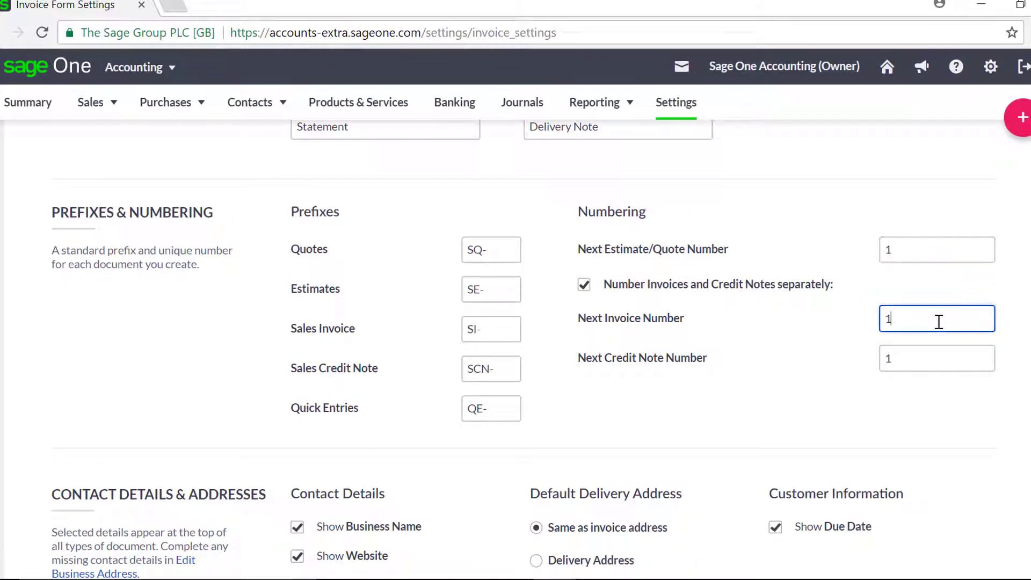
text(00)
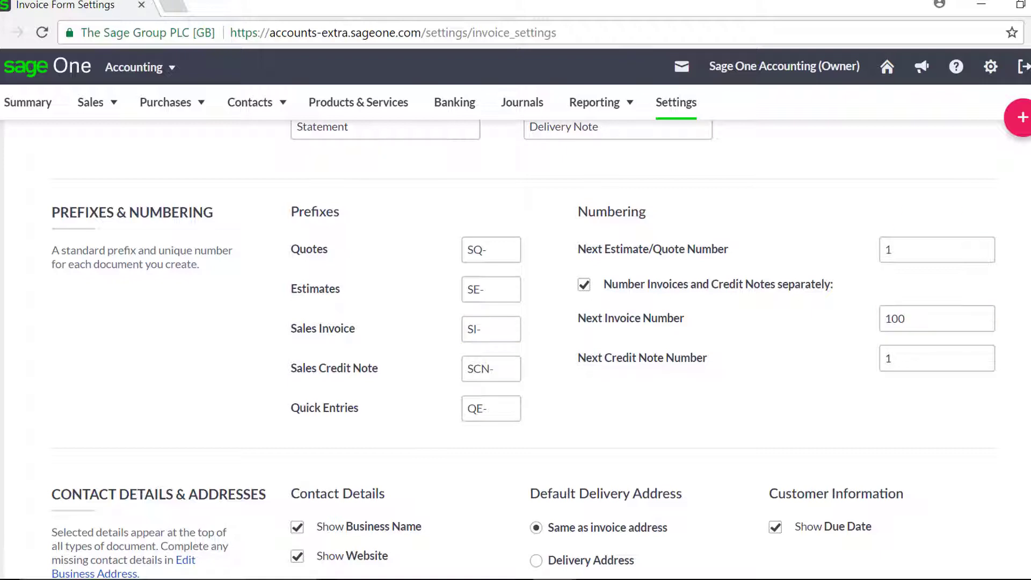
scroll(524, 332, down, 2)
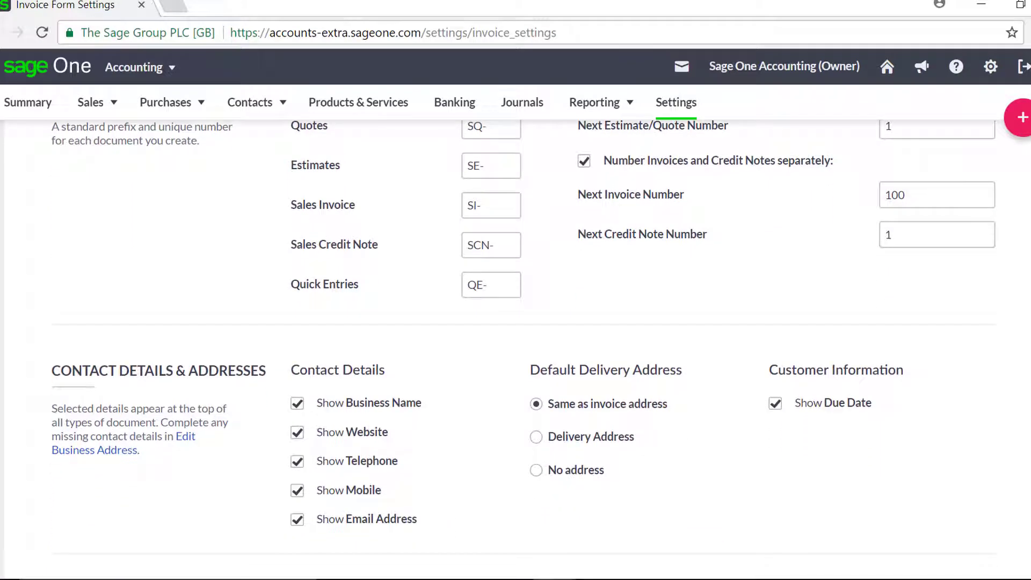
scroll(524, 348, up, 1)
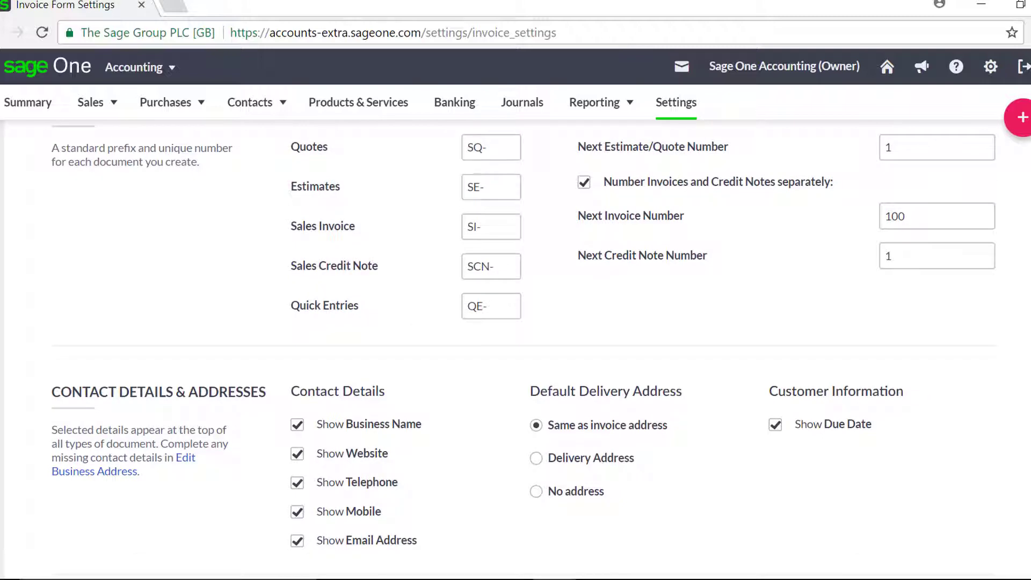
scroll(524, 347, down, 2)
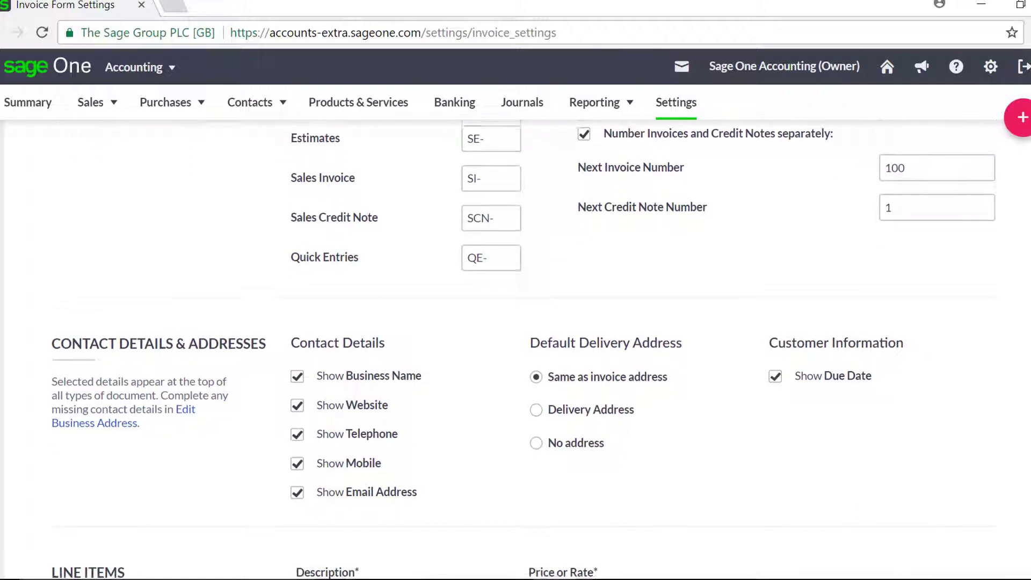
scroll(524, 348, down, 2)
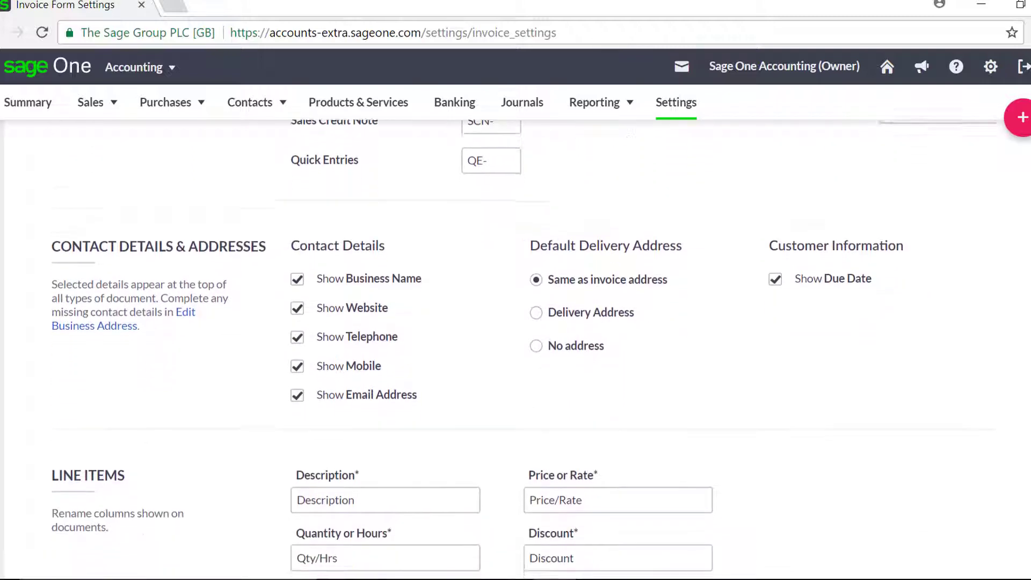
scroll(523, 347, down, 1)
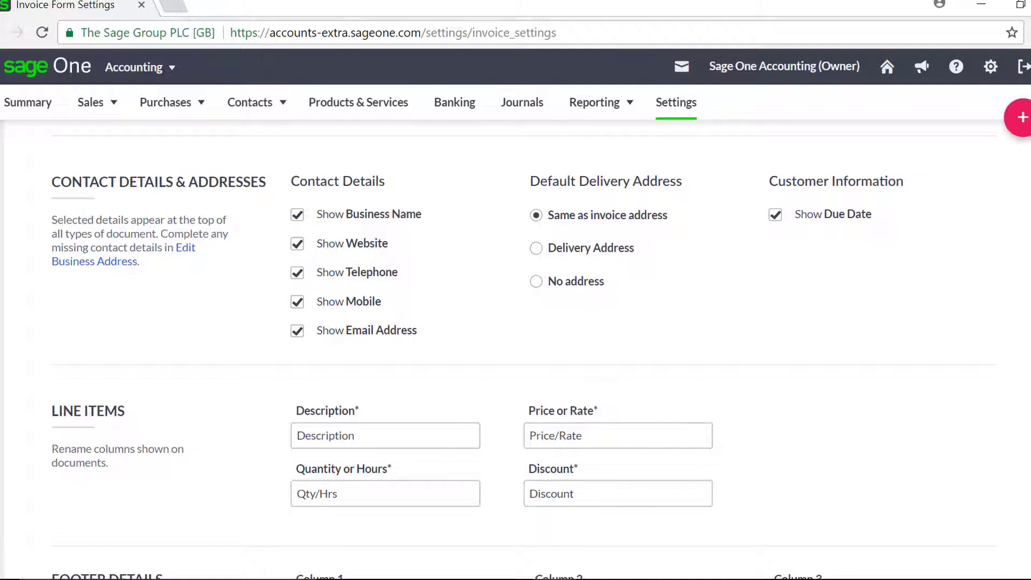
scroll(524, 347, down, 4)
scroll(523, 348, down, 2)
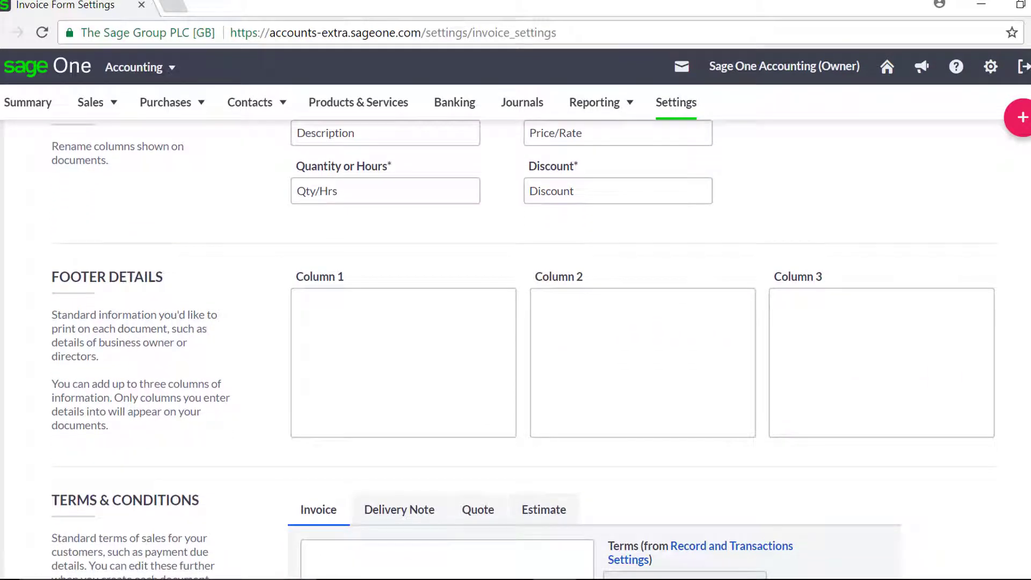
scroll(524, 350, up, 1)
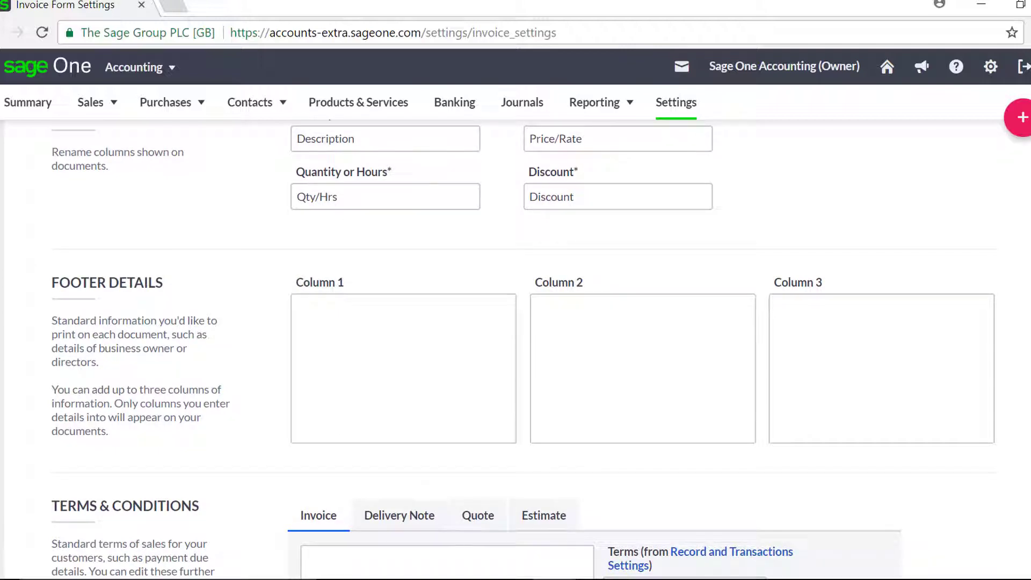
scroll(524, 350, down, 6)
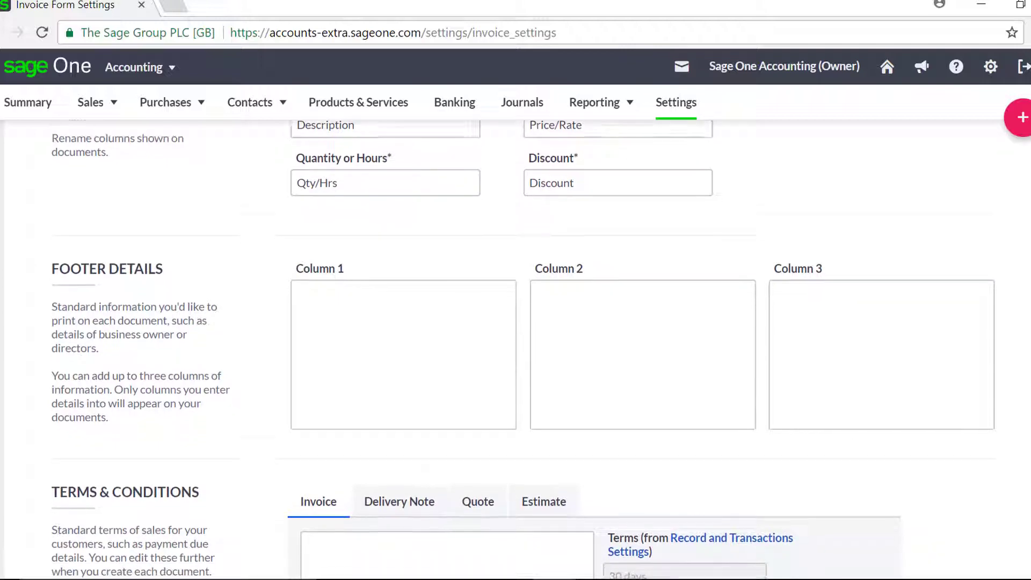
scroll(516, 349, down, 1)
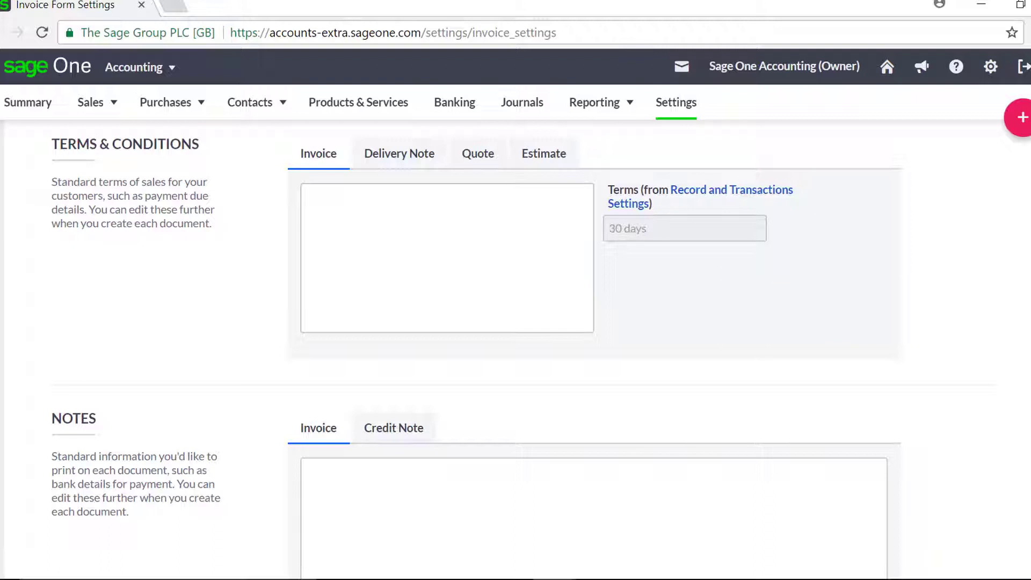
Save the Invoice Form Settings with 100 as the next invoice number.
scroll(515, 322, down, 2)
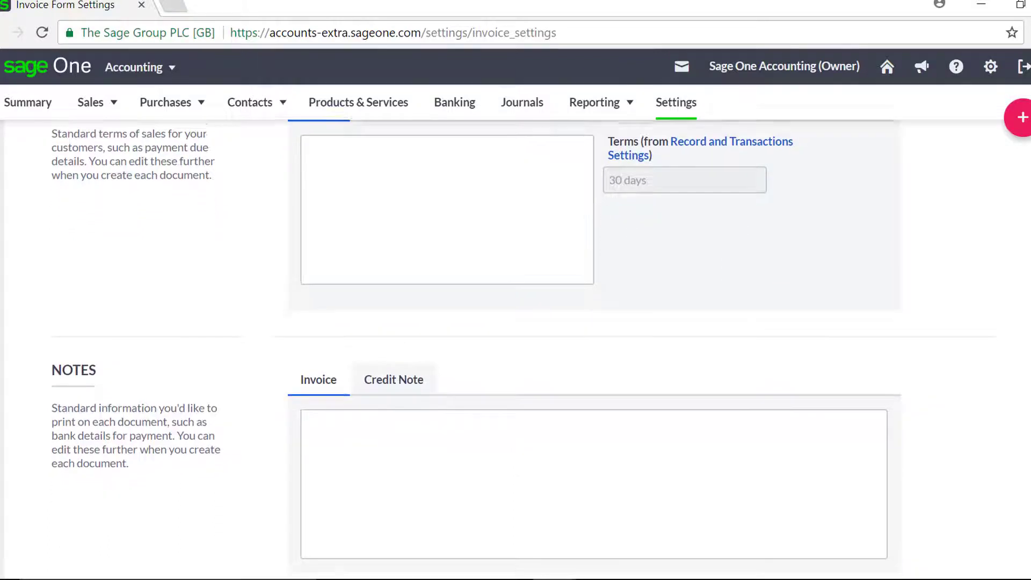
scroll(516, 323, down, 2)
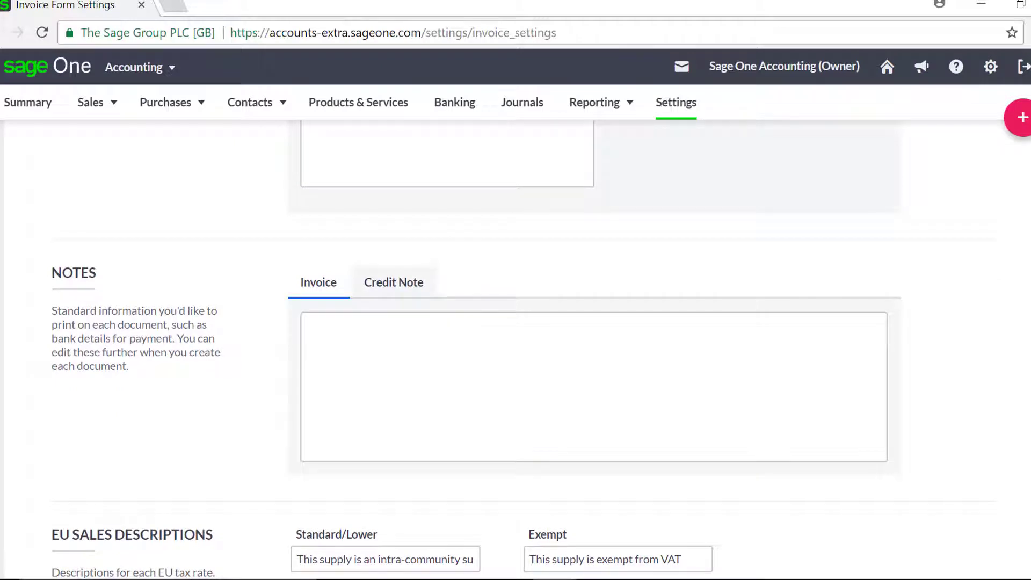
scroll(515, 323, down, 2)
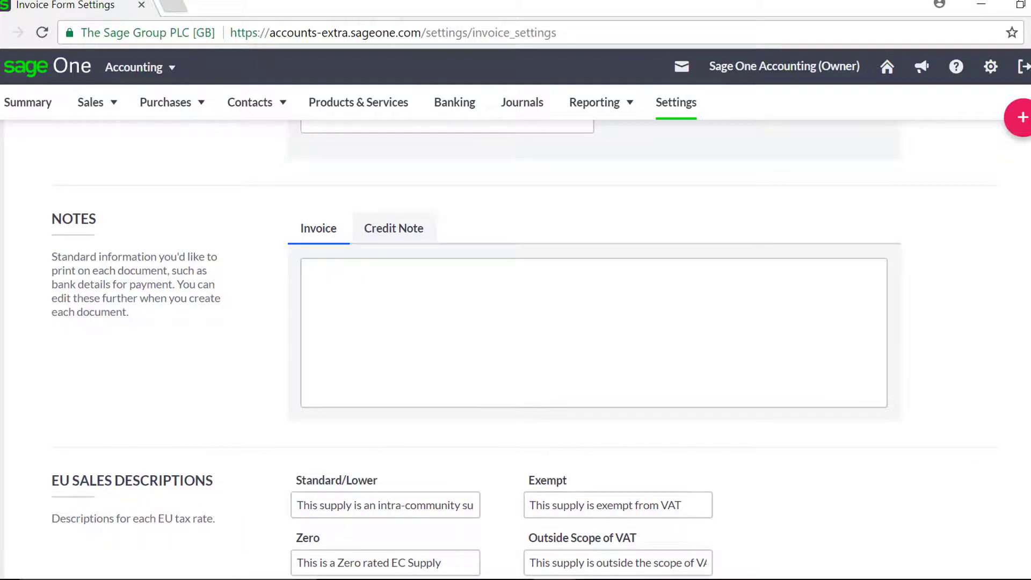
scroll(515, 344, down, 3)
scroll(516, 344, down, 2)
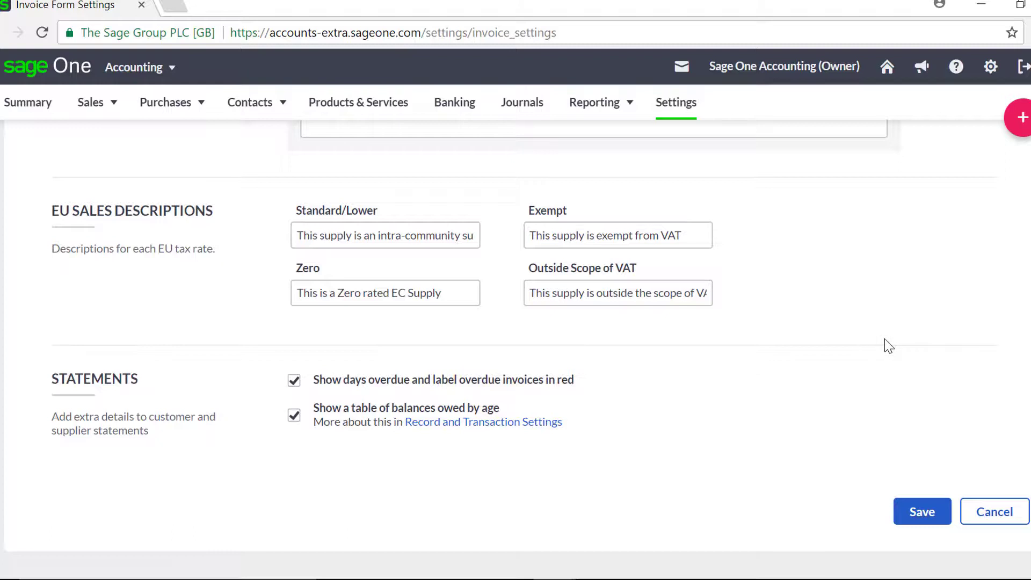
click(911, 516)
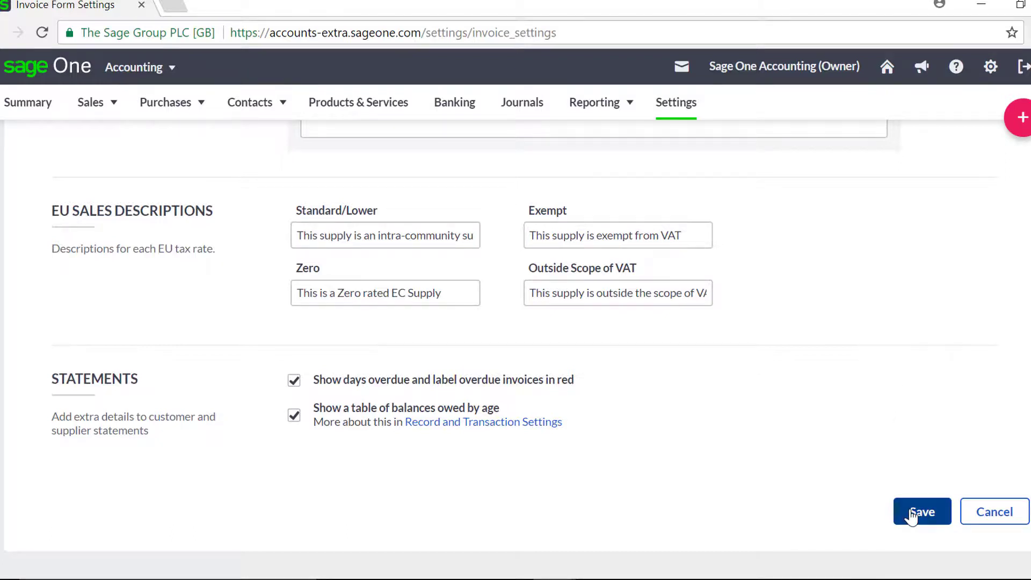